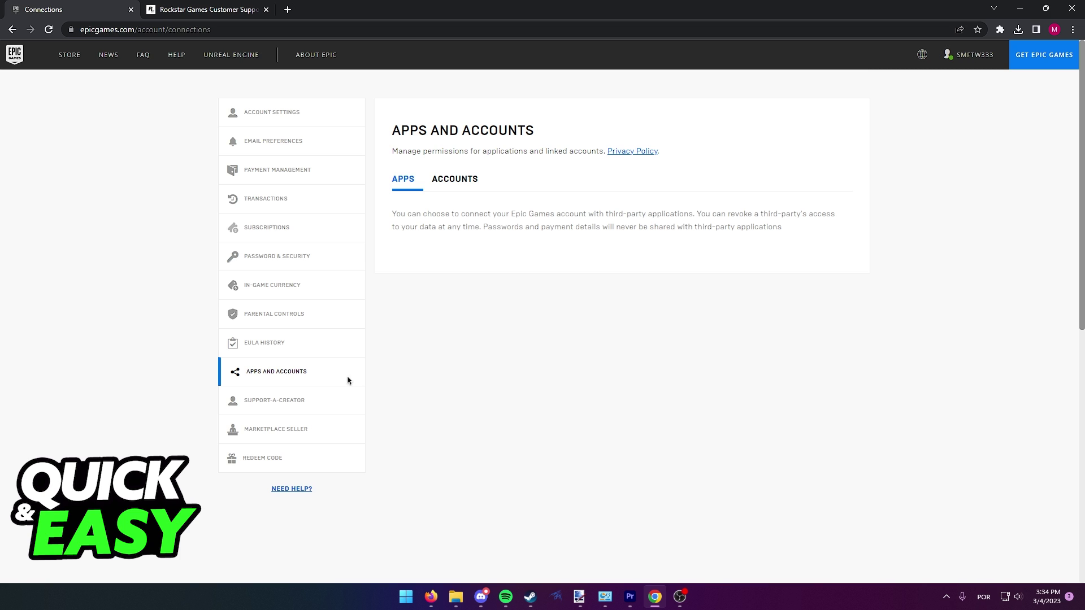
# Show the Epic account's linked accounts, with Google linked and other services unconnected
pyautogui.click(456, 187)
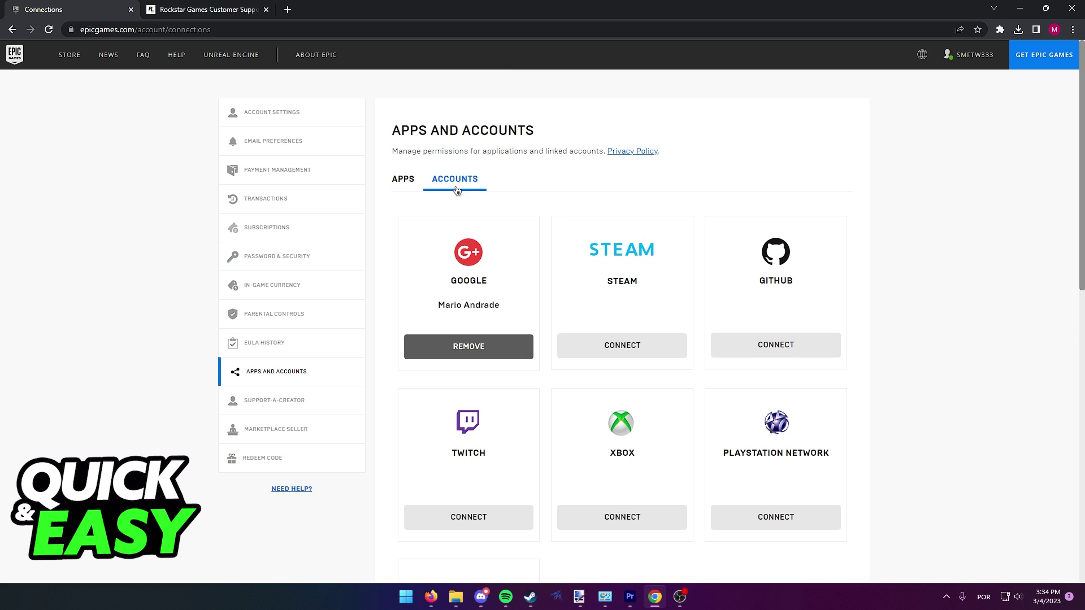
pyautogui.scroll(-2, 535, 262)
pyautogui.scroll(1, 542, 297)
pyautogui.scroll(-2, 521, 286)
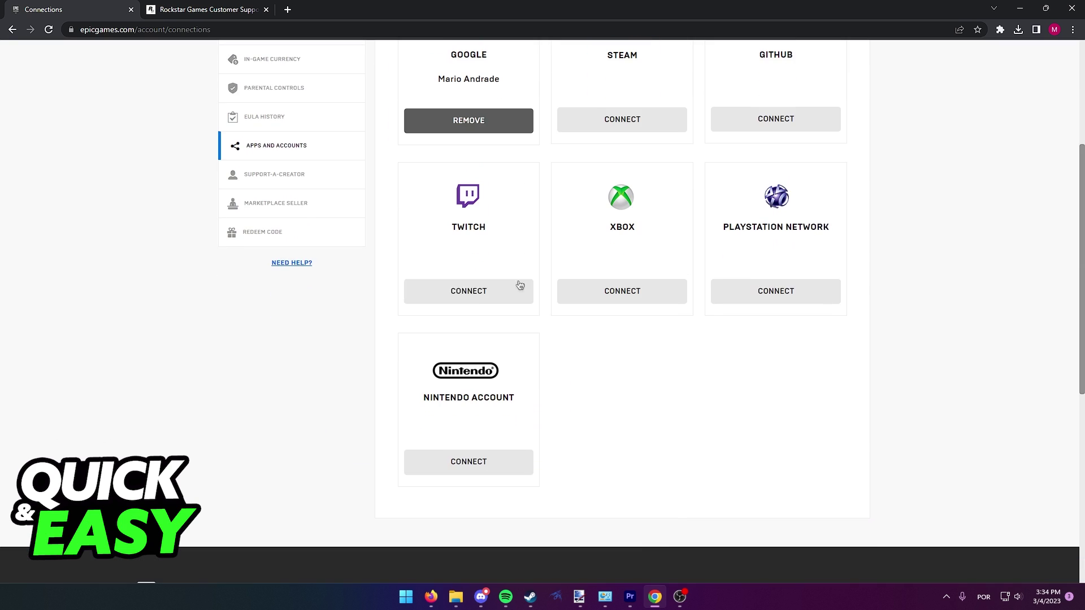
pyautogui.scroll(2, 753, 384)
pyautogui.scroll(-2, 704, 296)
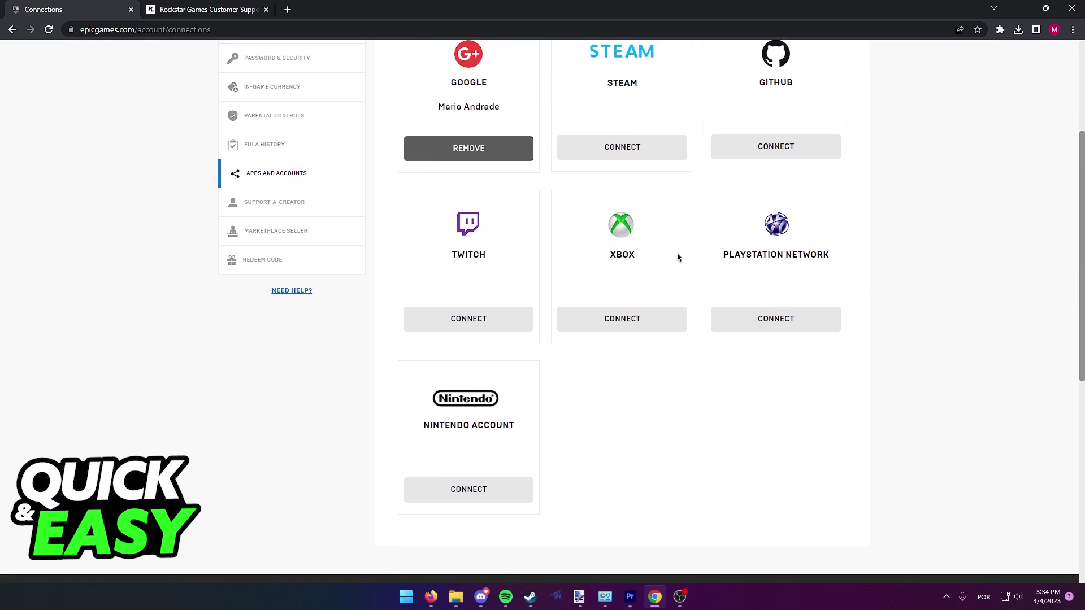
pyautogui.scroll(2, 593, 356)
pyautogui.scroll(-1, 697, 320)
pyautogui.scroll(-2, 698, 314)
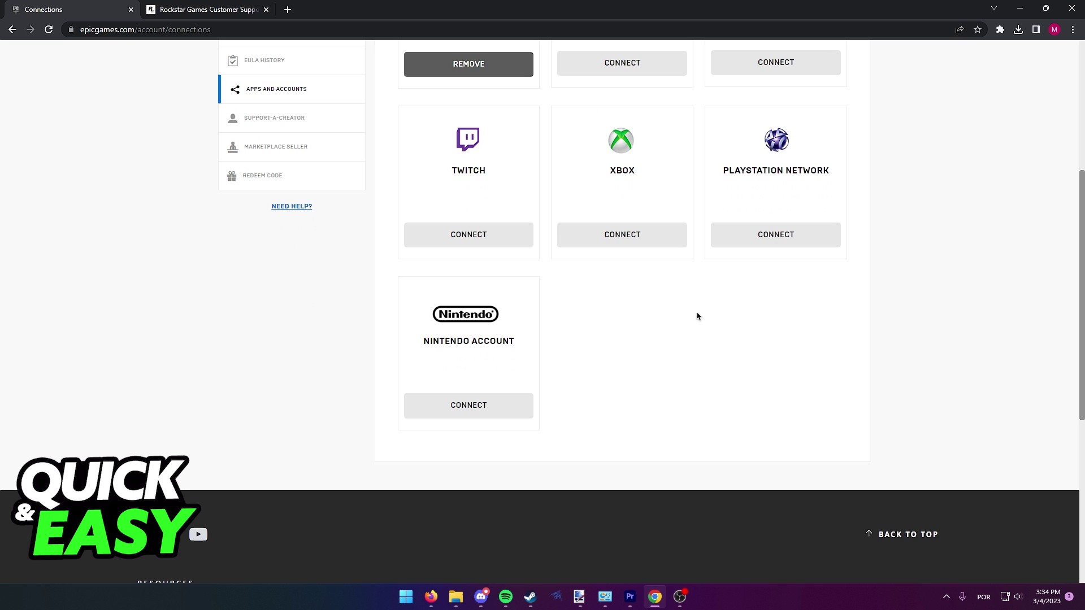
pyautogui.scroll(3, 560, 254)
pyautogui.scroll(1, 559, 288)
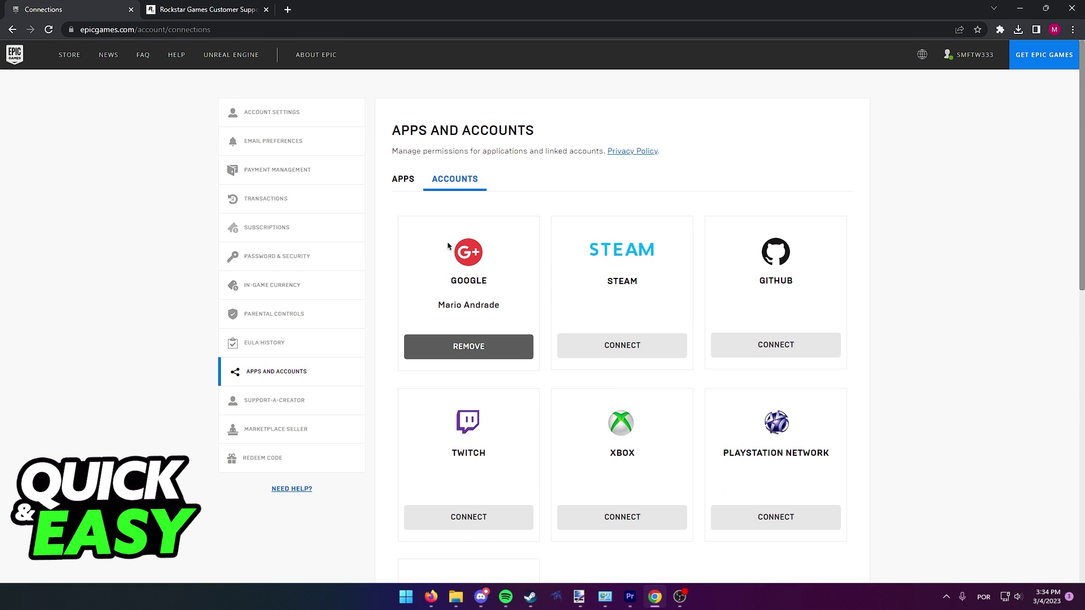
pyautogui.click(229, 10)
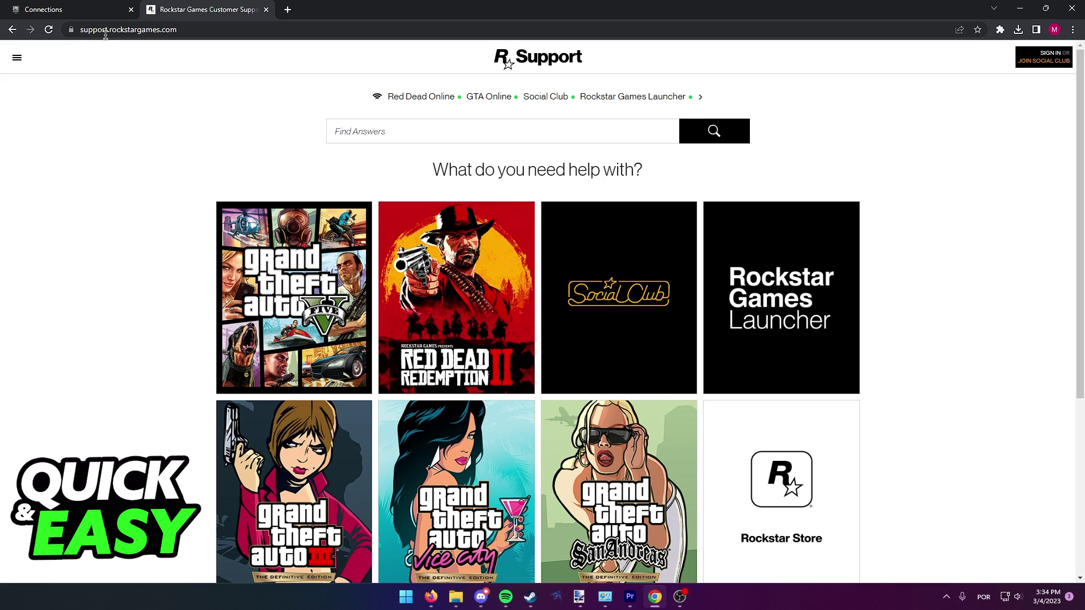
pyautogui.click(168, 30)
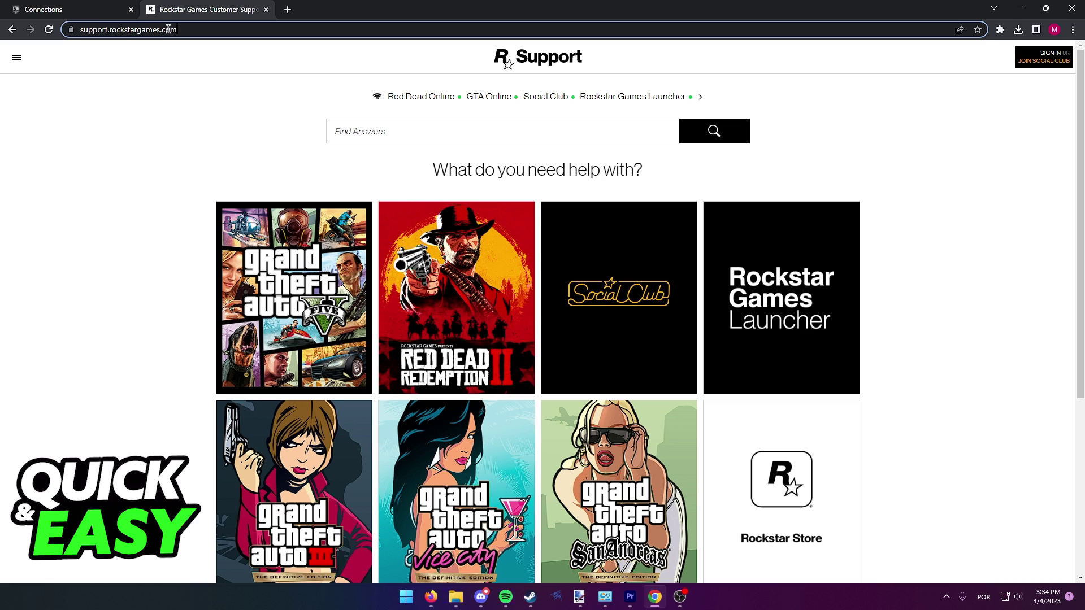
pyautogui.click(102, 90)
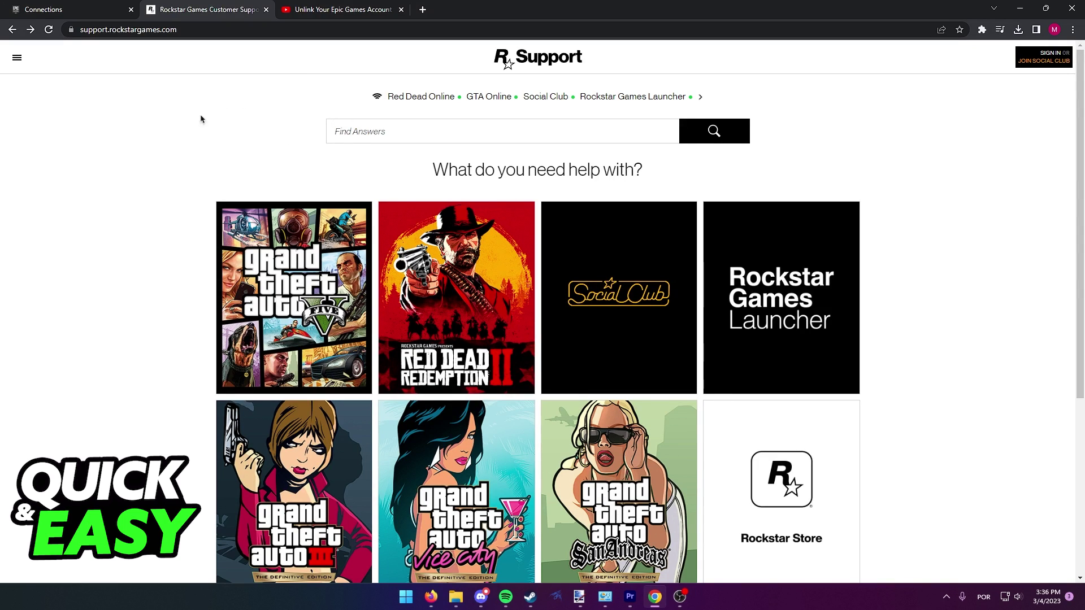
# Open Grand Theft Auto V help and choose Connectivity as the topic
pyautogui.click(285, 259)
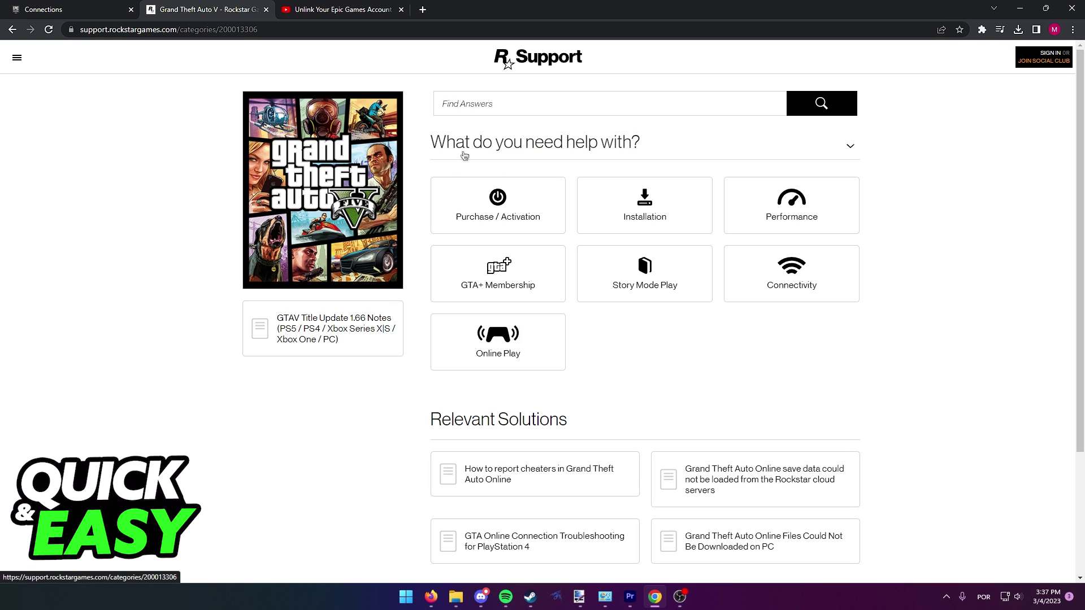
pyautogui.click(785, 297)
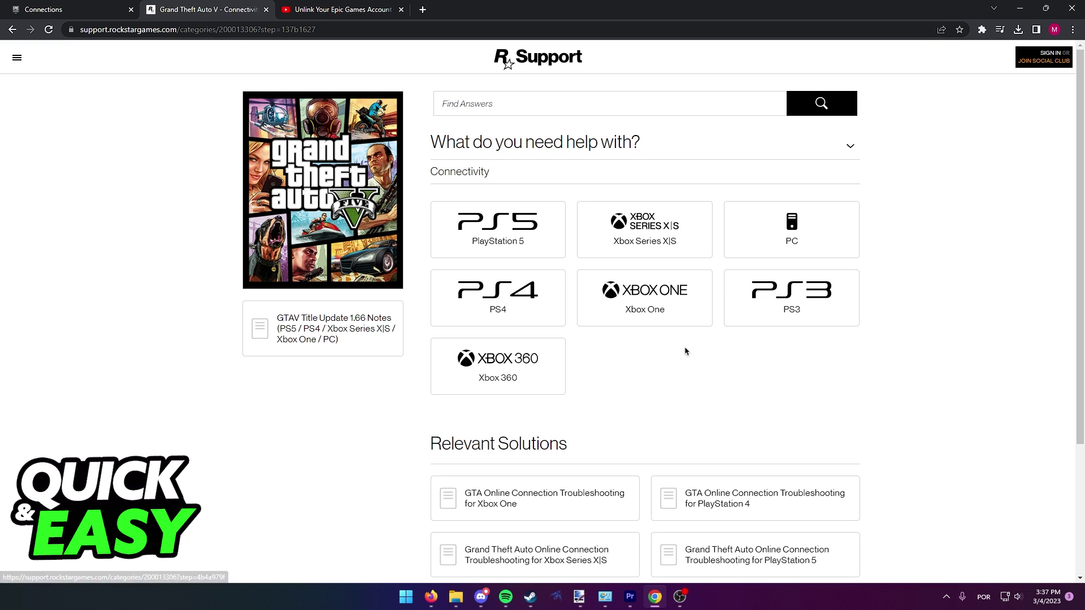
# Choose the PC platform and highlight the 'In order to submit a request…' sign-in notice
pyautogui.click(790, 242)
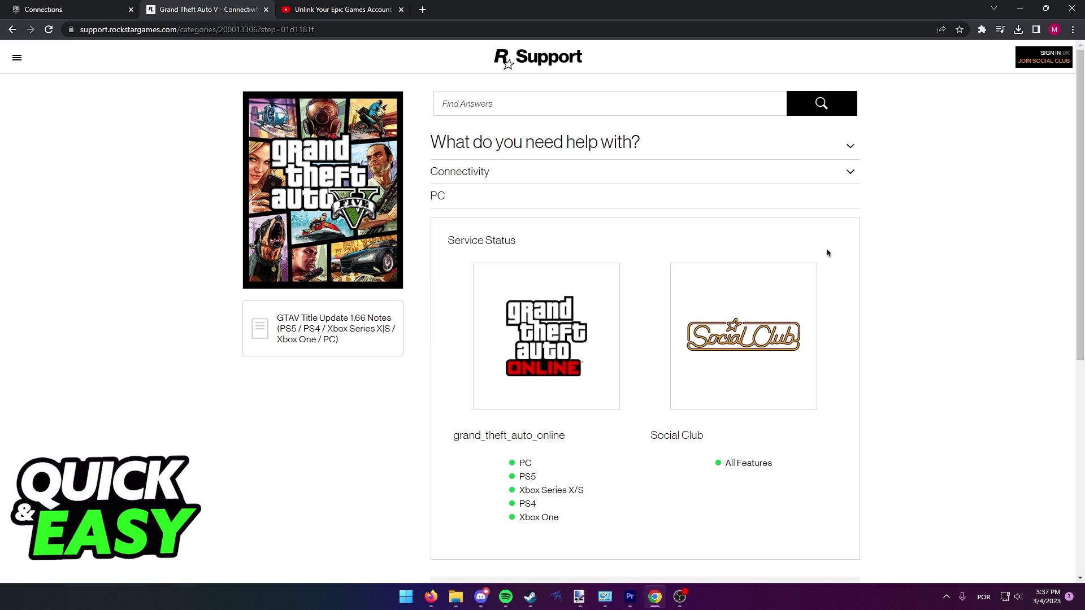
pyautogui.scroll(-1, 827, 253)
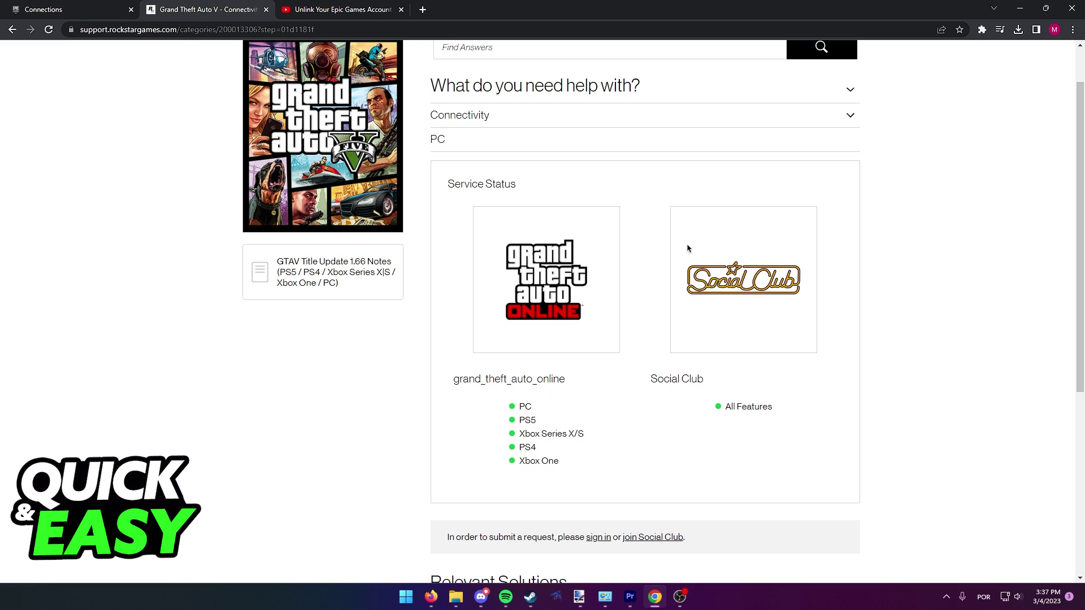
pyautogui.moveTo(450, 177); pyautogui.dragTo(528, 187)
pyautogui.click(528, 187)
pyautogui.scroll(-2, 528, 186)
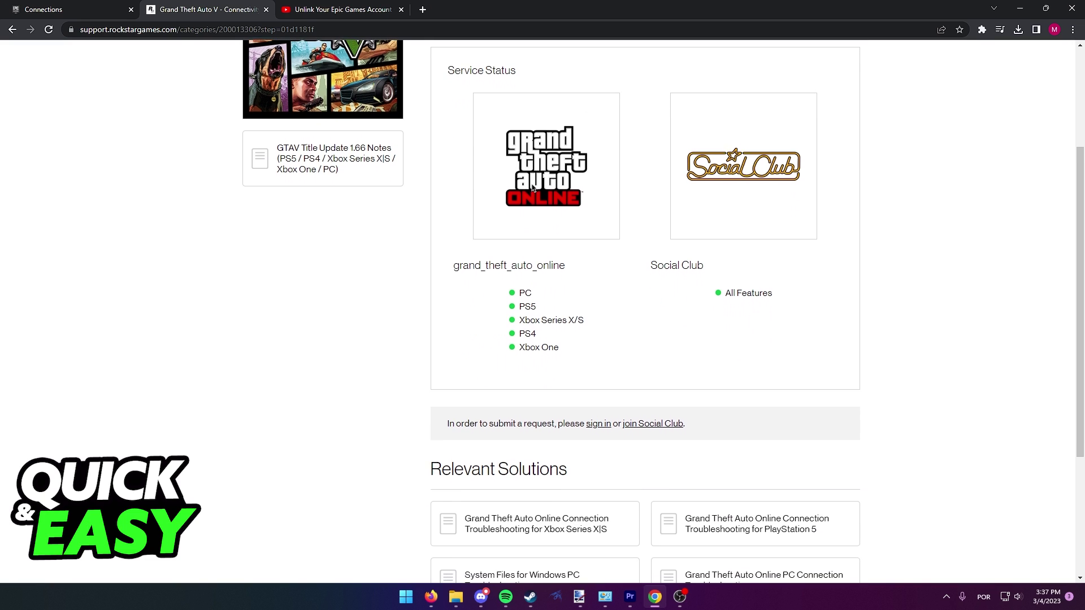
pyautogui.scroll(-3, 509, 242)
pyautogui.moveTo(448, 255); pyautogui.dragTo(695, 257)
pyautogui.moveTo(448, 255); pyautogui.dragTo(707, 256)
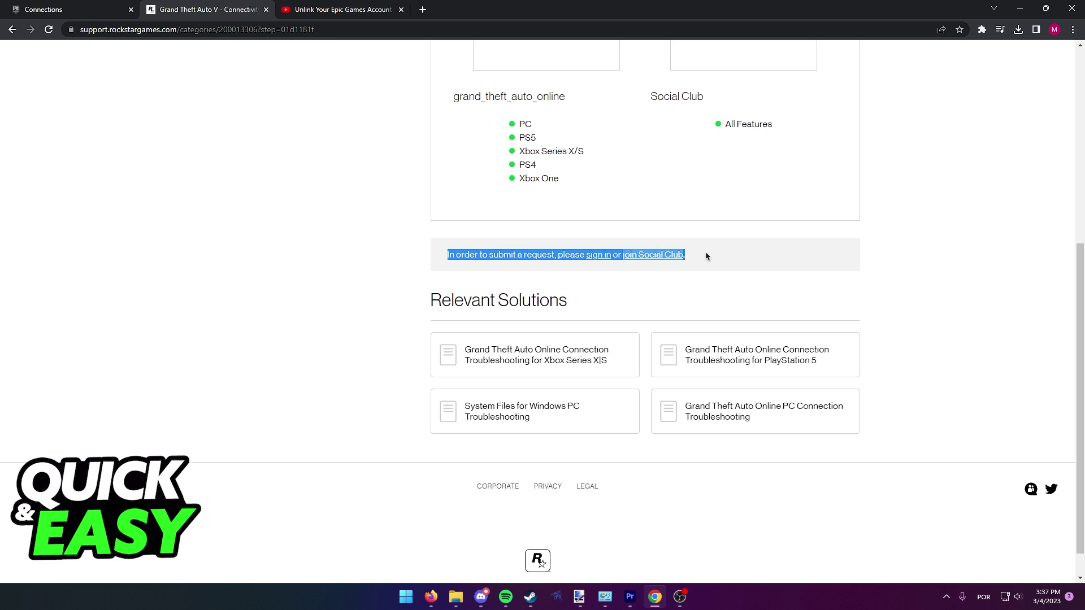
pyautogui.moveTo(443, 254); pyautogui.dragTo(701, 245)
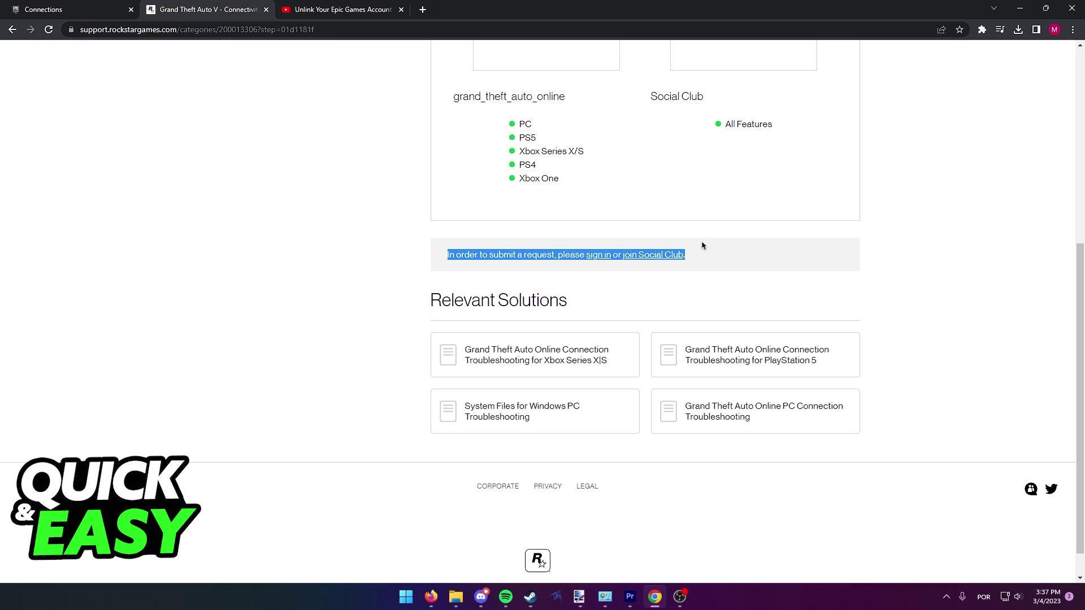
pyautogui.click(445, 245)
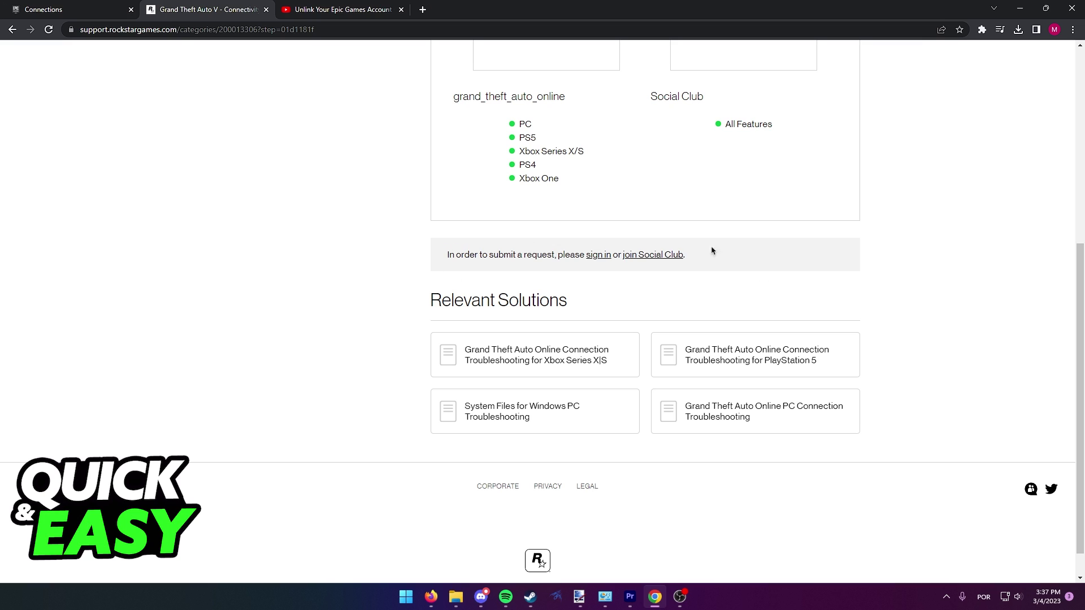